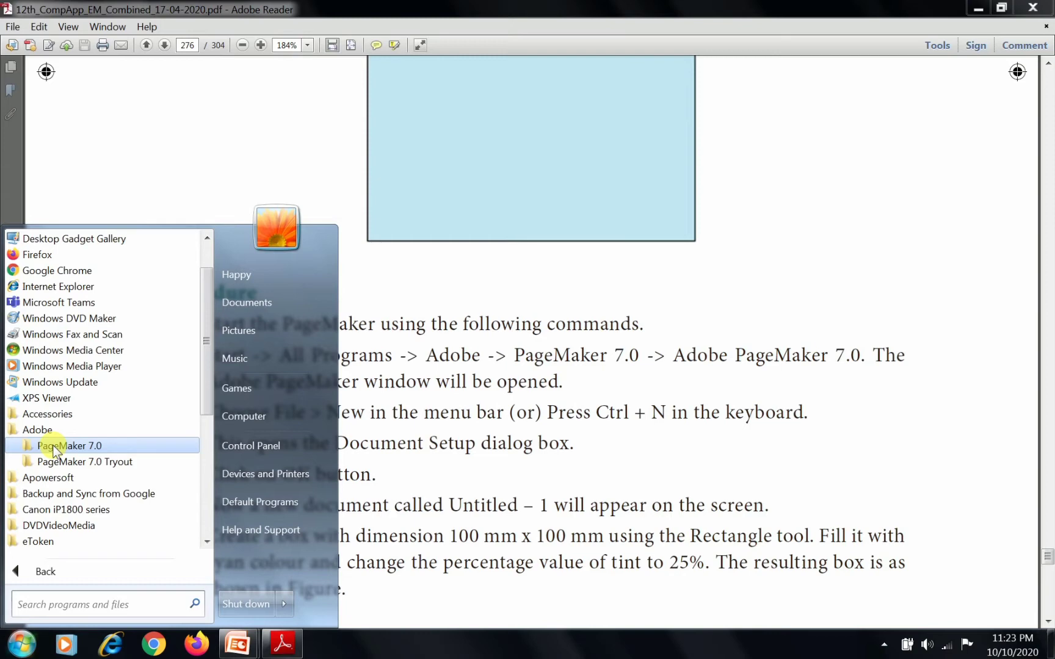
Launch Adobe PageMaker 7.0 and dismiss its registration prompt and the template chooser
click(52, 446)
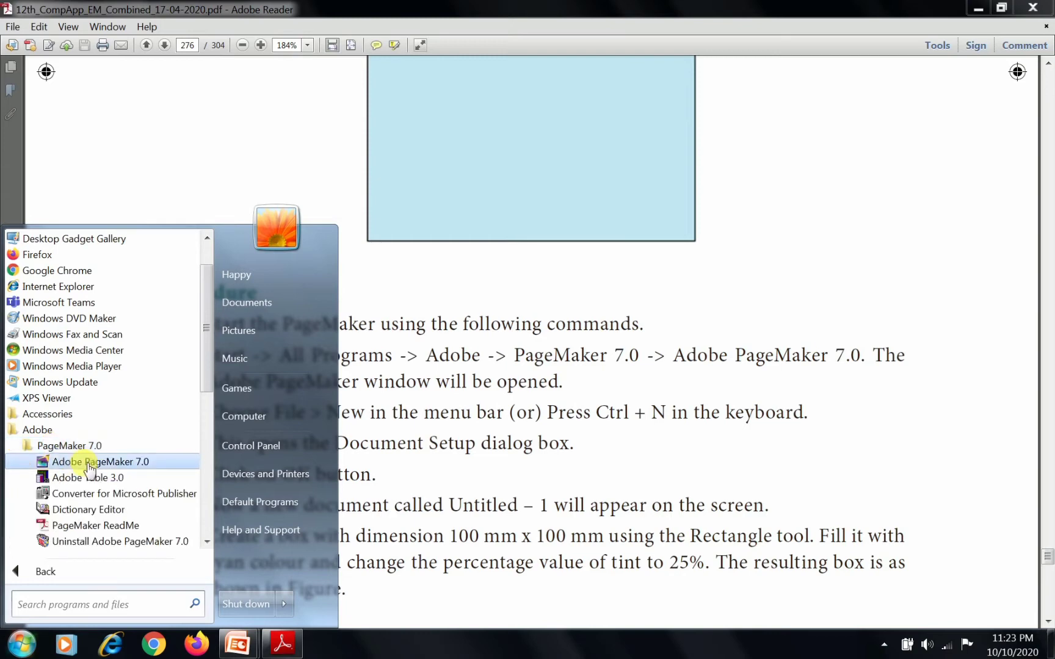
click(92, 462)
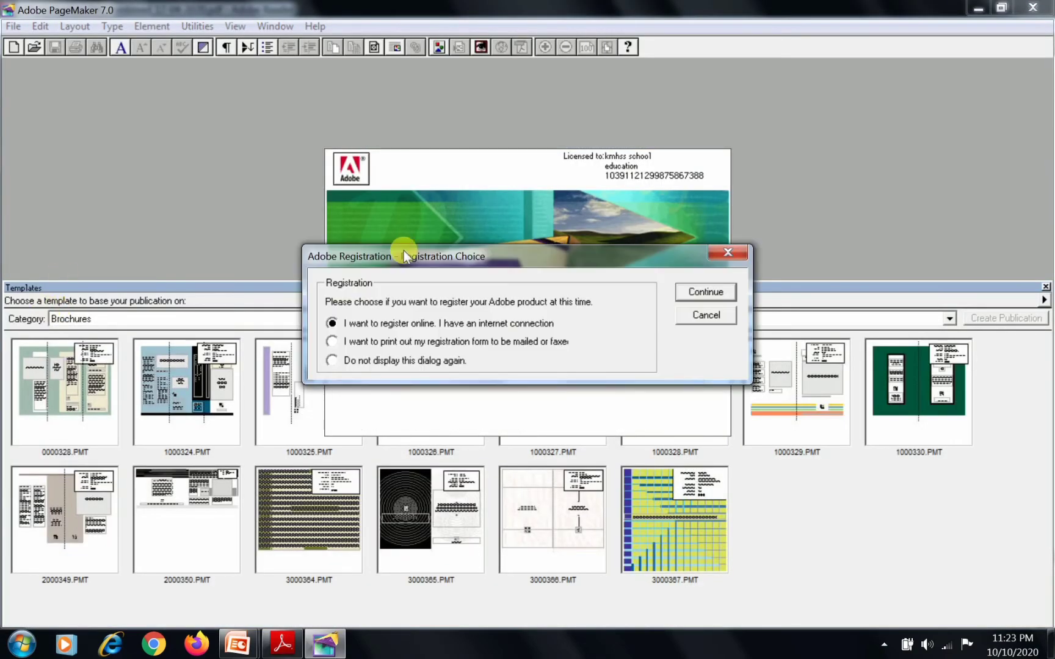
key(Escape)
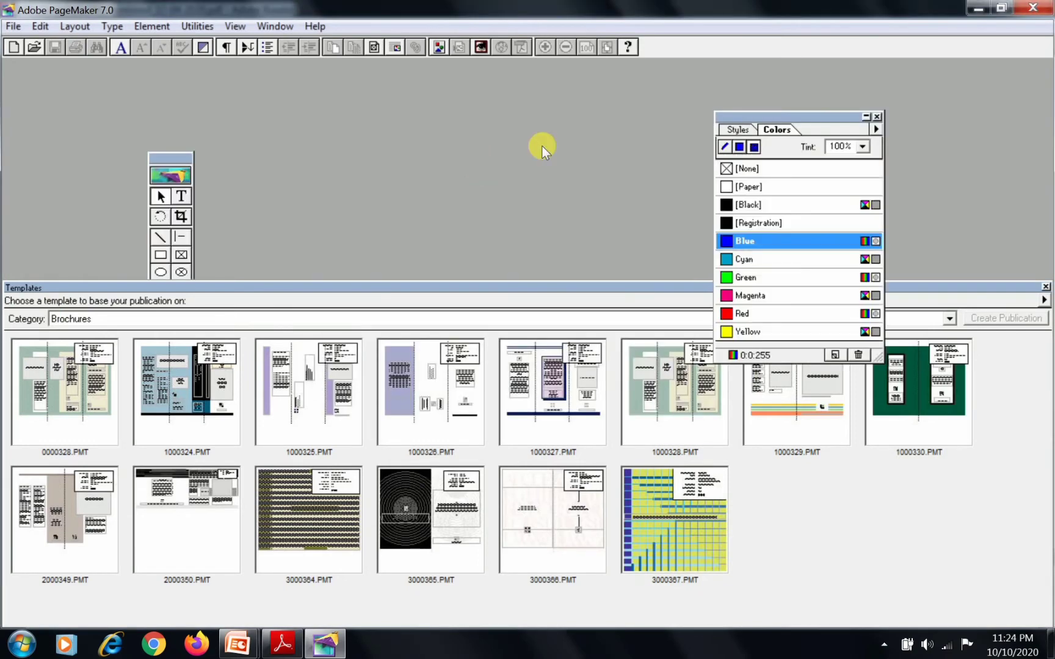
key(Escape)
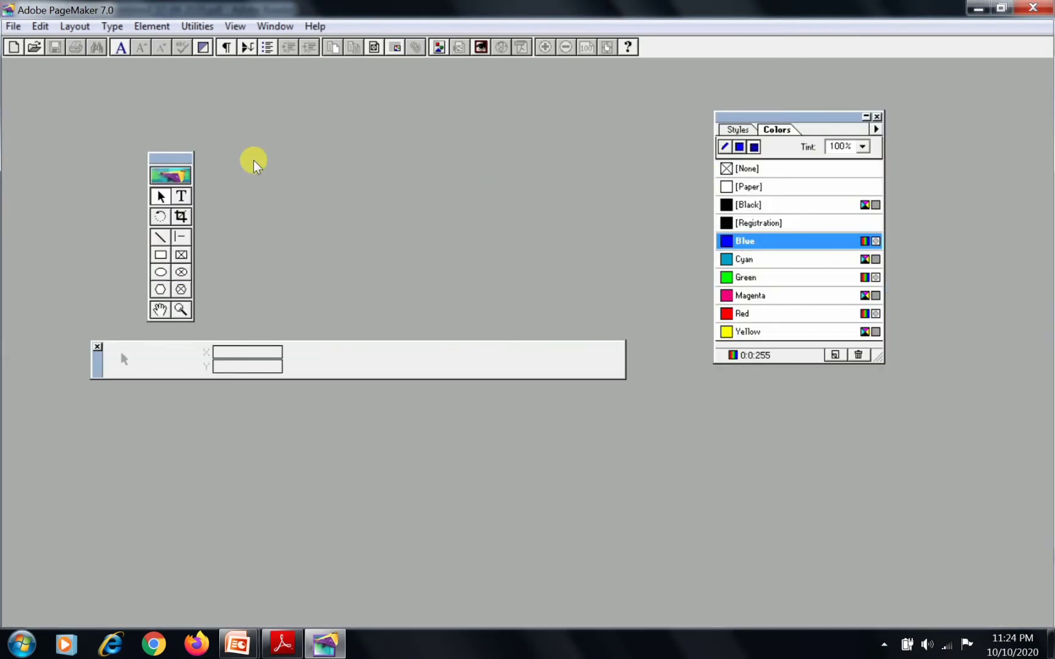
Check the procedure in the Adobe Reader PDF, then create a new PageMaker publication with the default Letter document setup
click(282, 644)
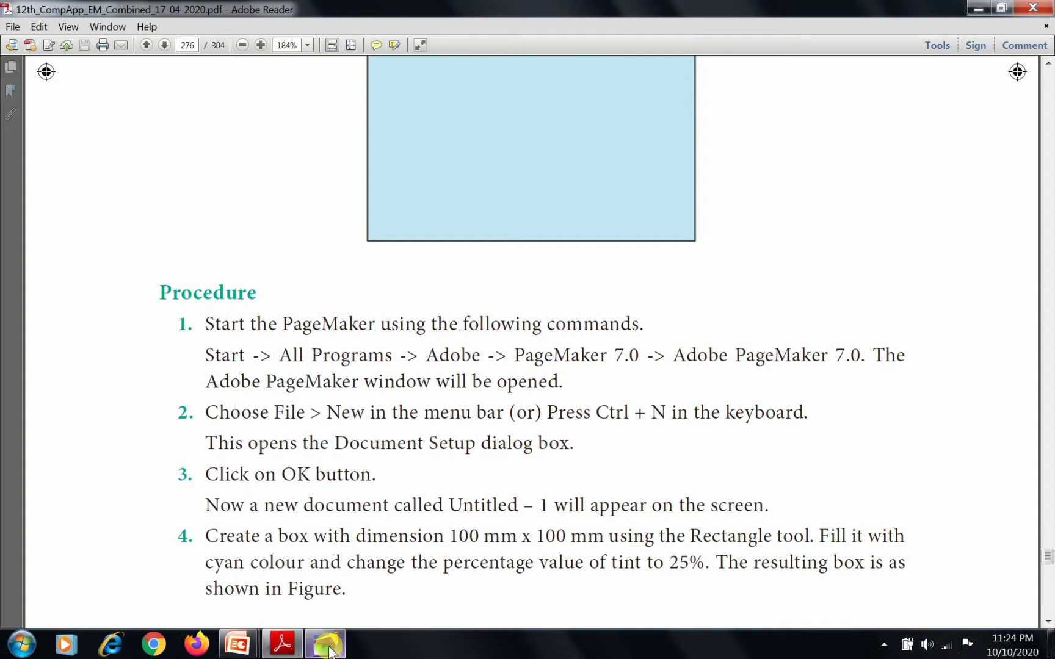
mouse_move(329, 649)
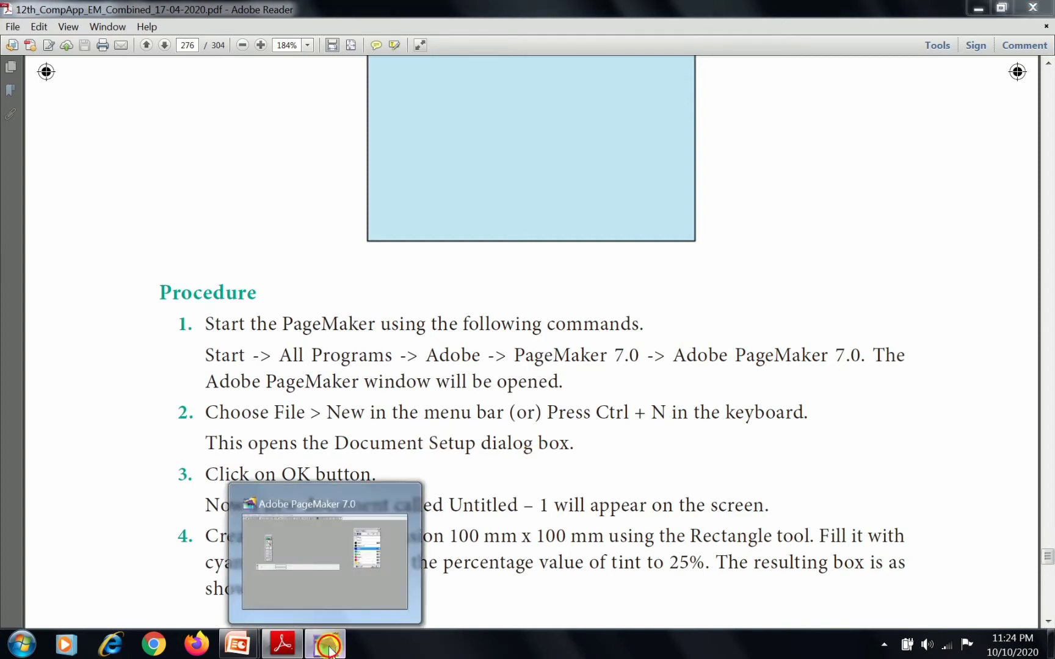
click(330, 651)
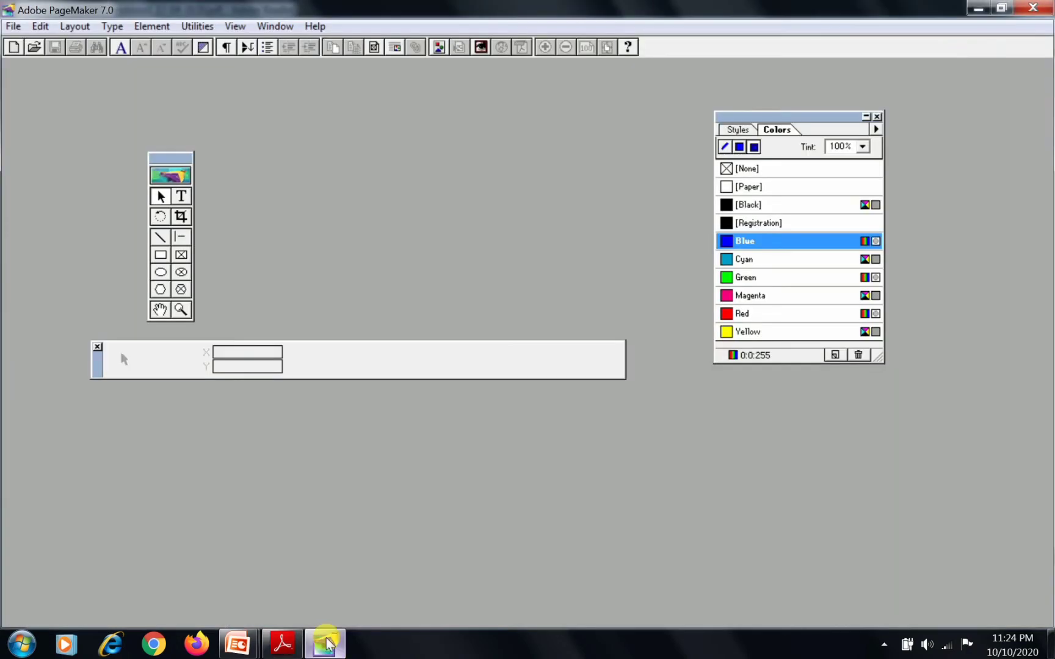
click(13, 27)
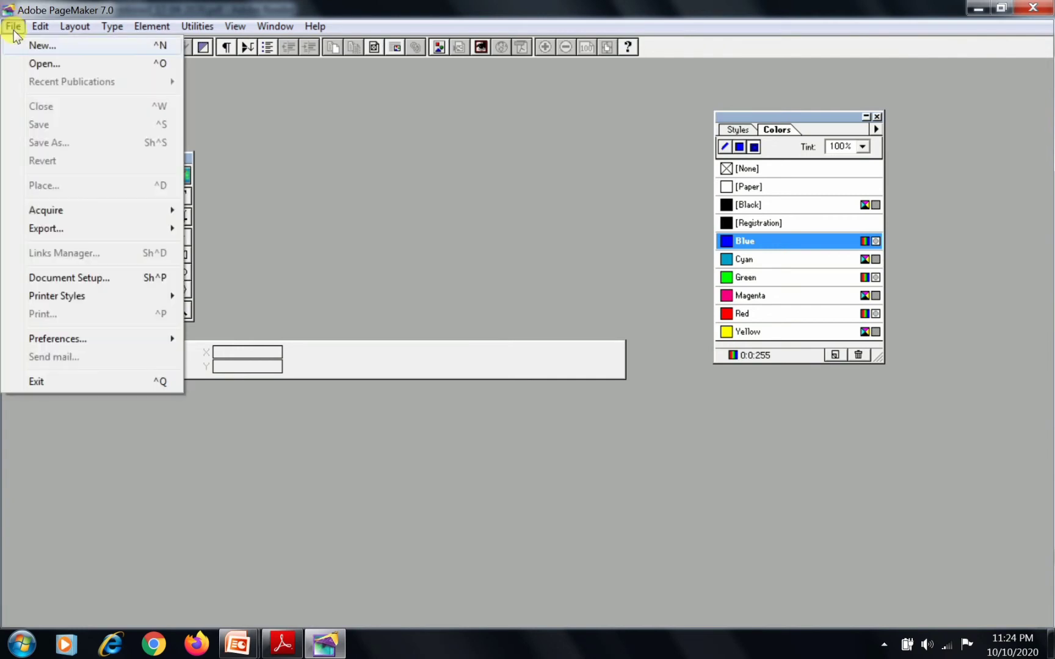
key(Return)
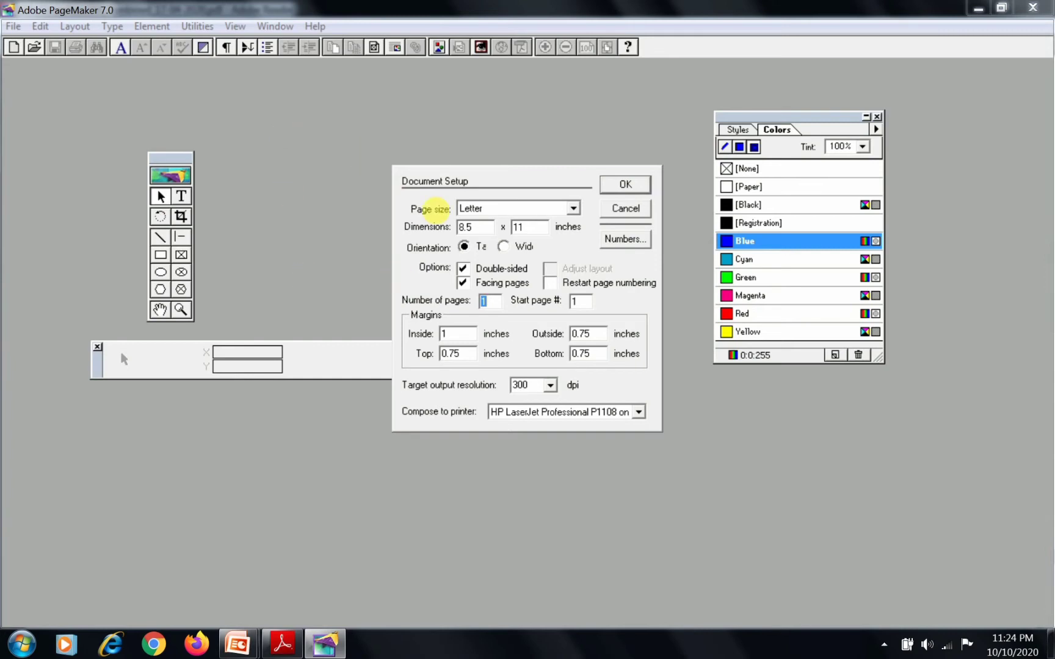
key(Return)
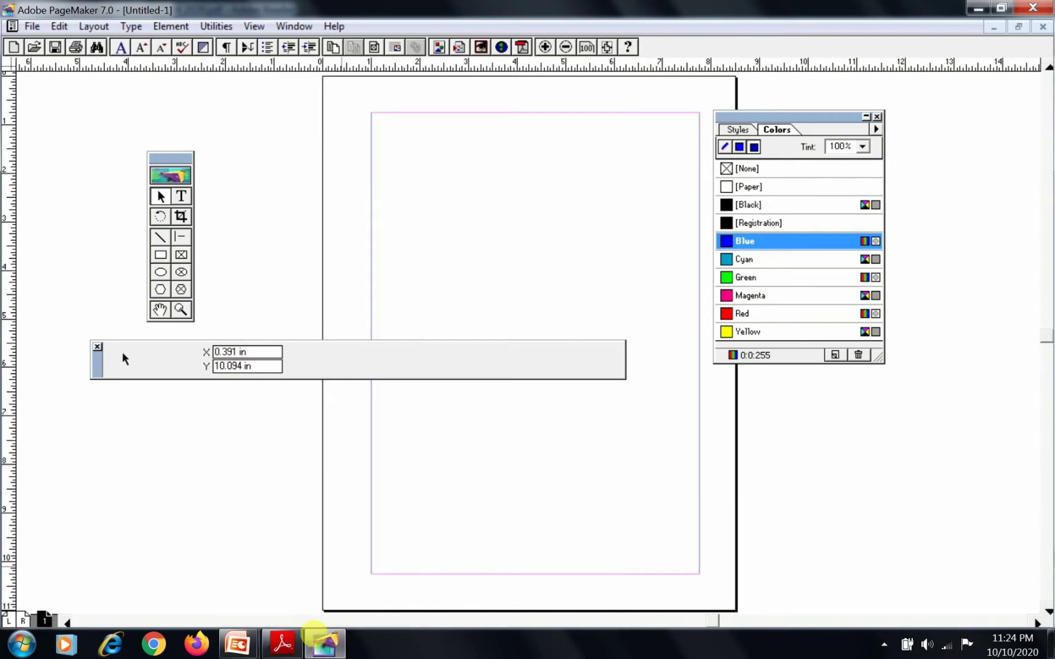
click(423, 540)
Switch to the Adobe Reader PDF and read the procedure and figure for the 100 mm x 100 mm cyan box
key(alt+Tab)
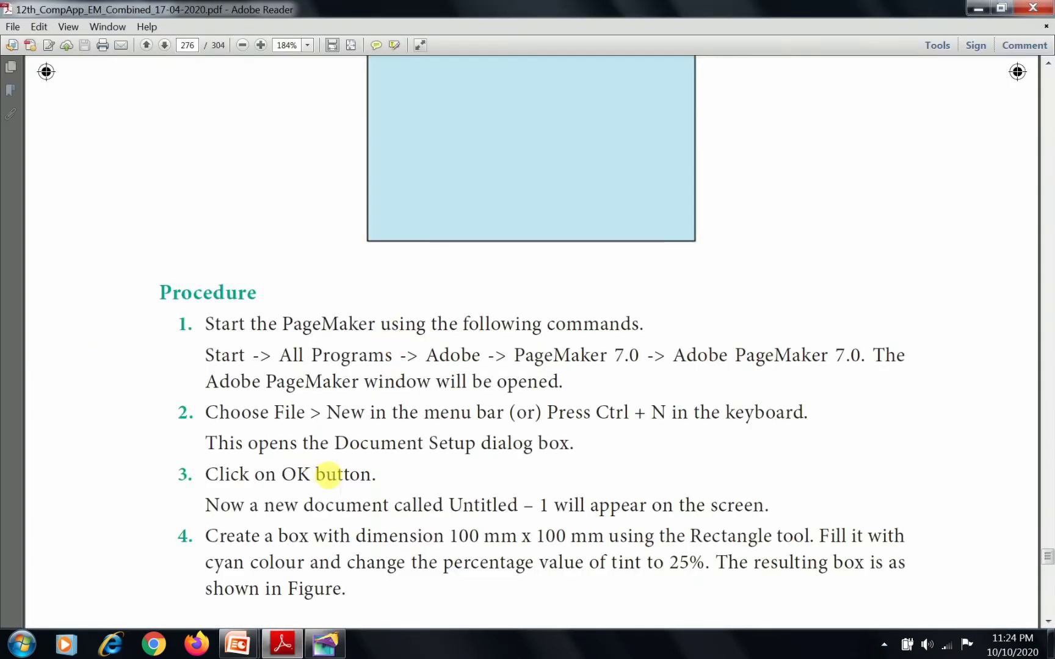
scroll(289, 473, down, 2)
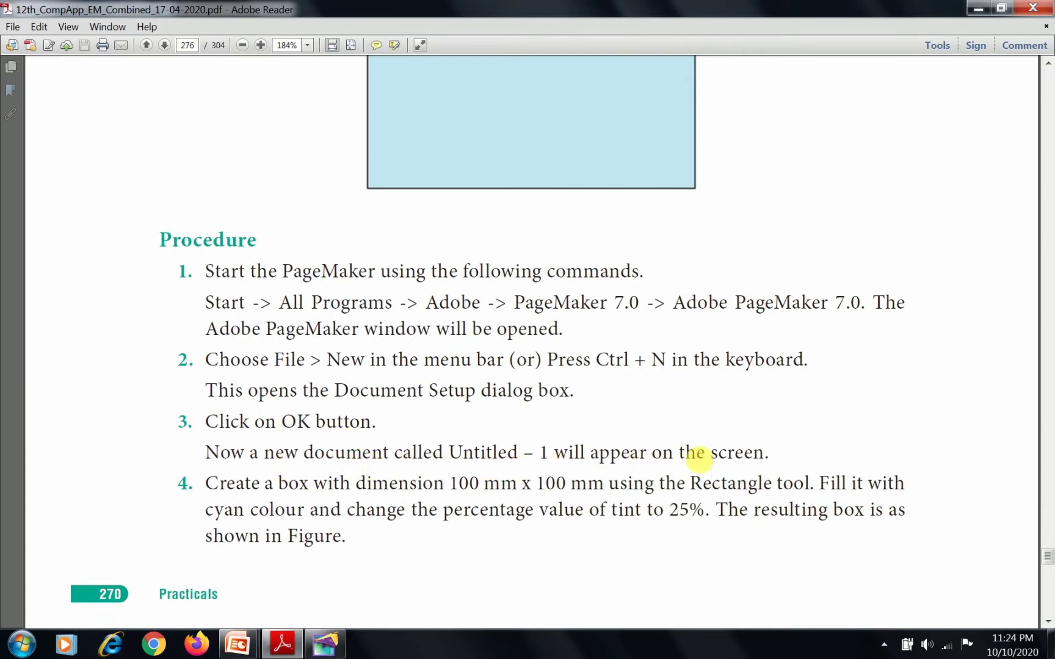
click(324, 644)
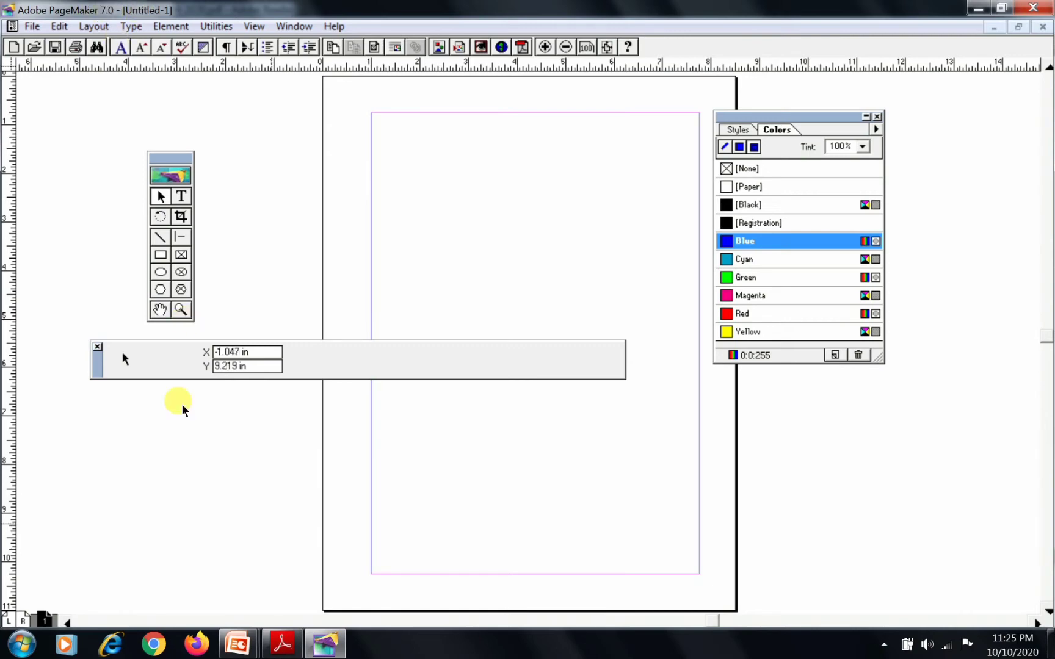
click(282, 644)
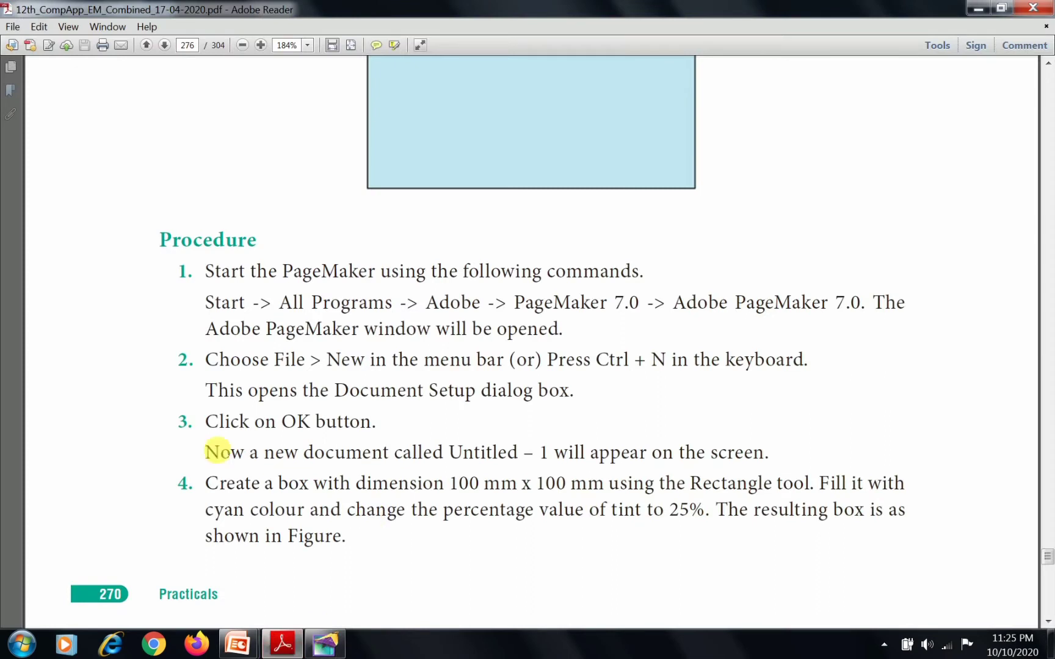
scroll(293, 504, down, 1)
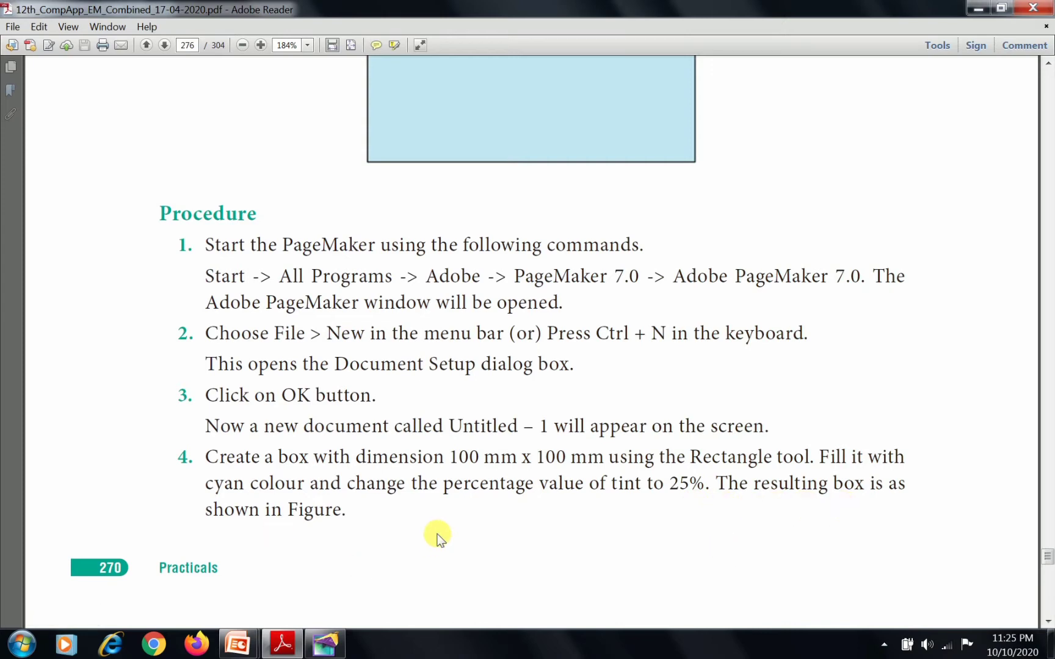
scroll(437, 536, down, 3)
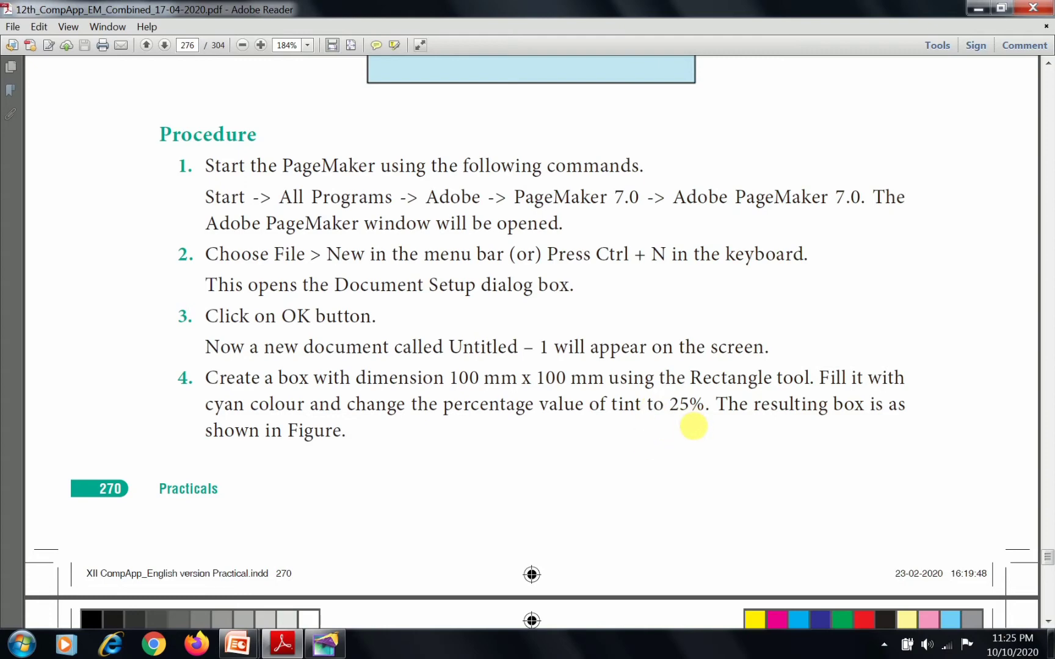
scroll(692, 426, down, 12)
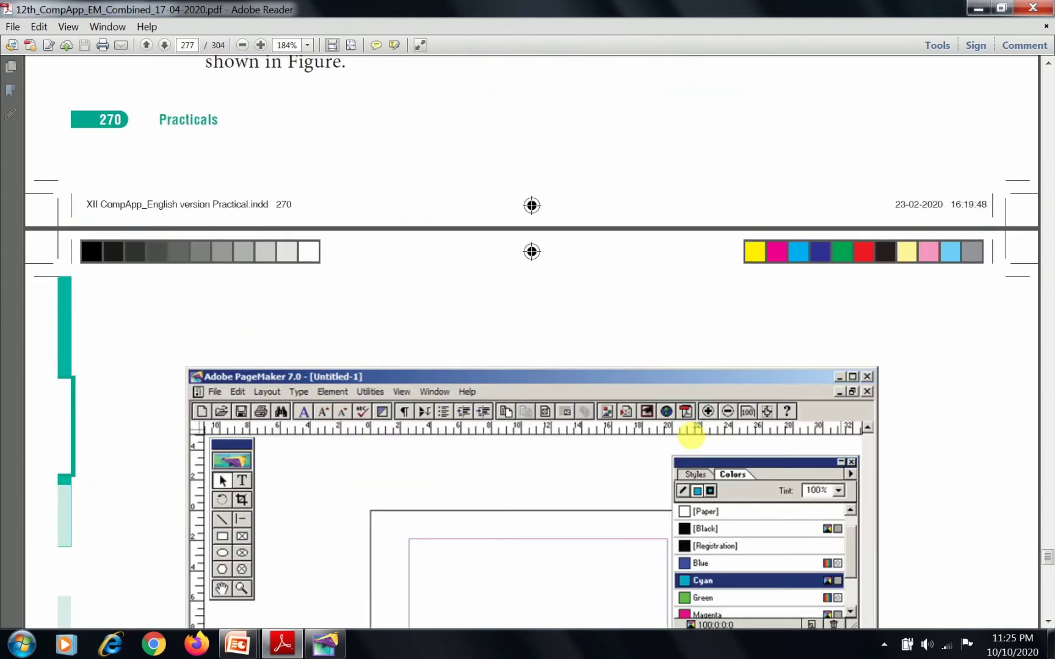
scroll(691, 435, down, 7)
scroll(718, 435, down, 4)
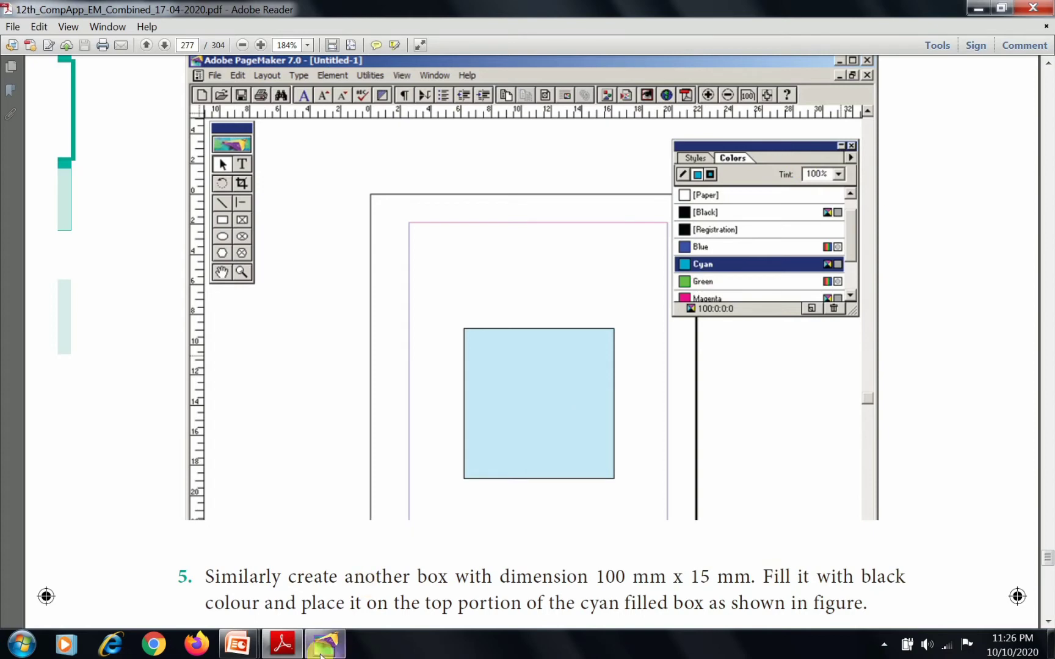
Return to PageMaker, activate the Rectangle tool and set the horizontal ruler's units to Millimeters
mouse_move(321, 653)
click(323, 556)
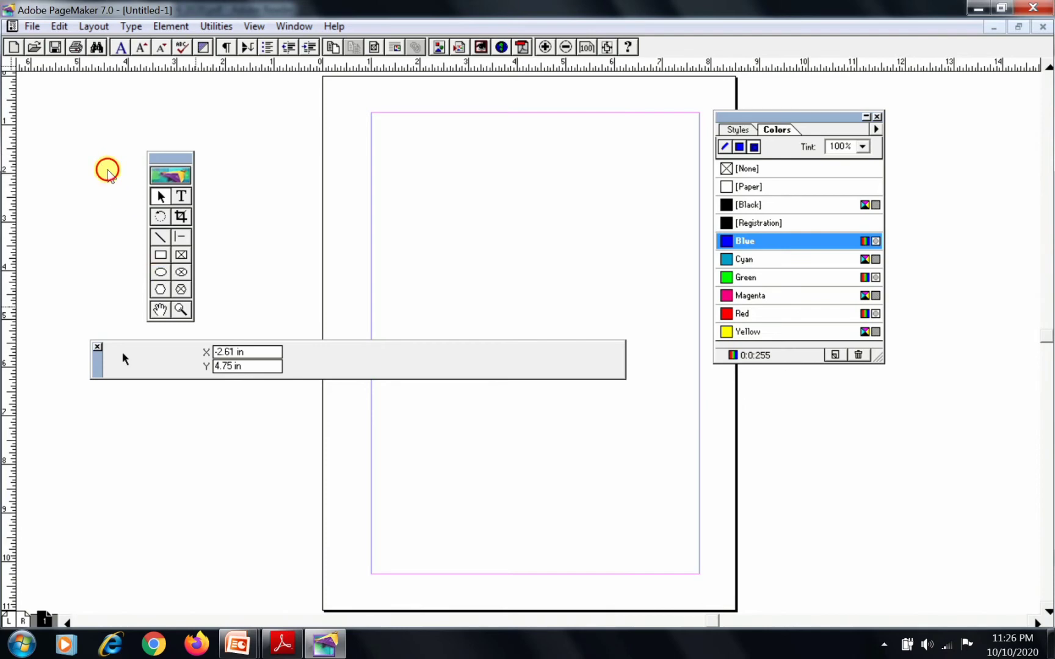
key(shift+F5)
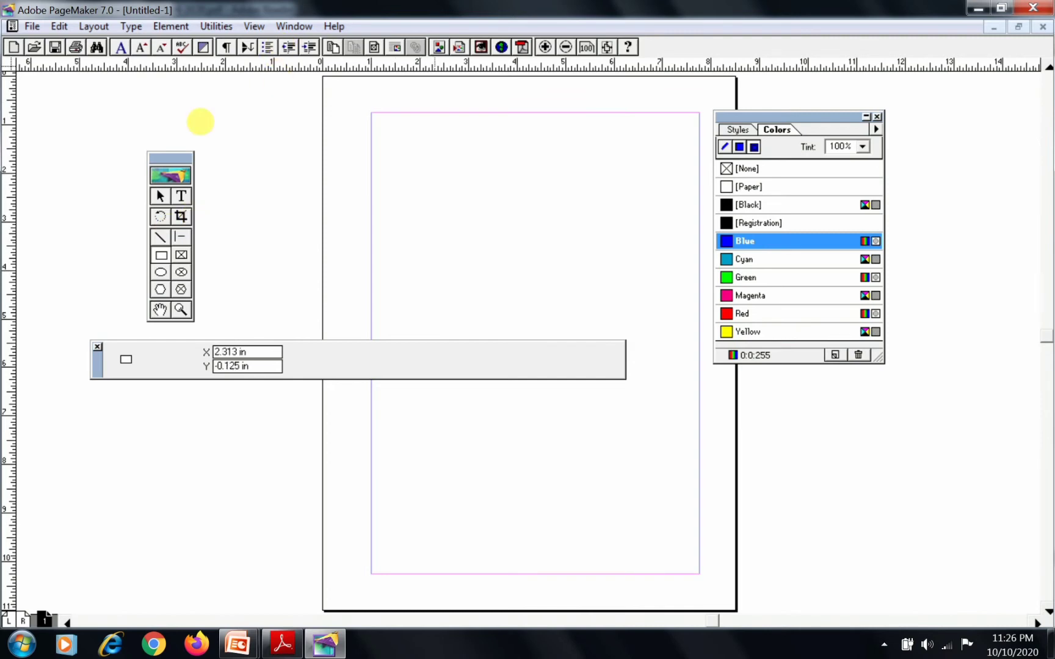
right_click(463, 66)
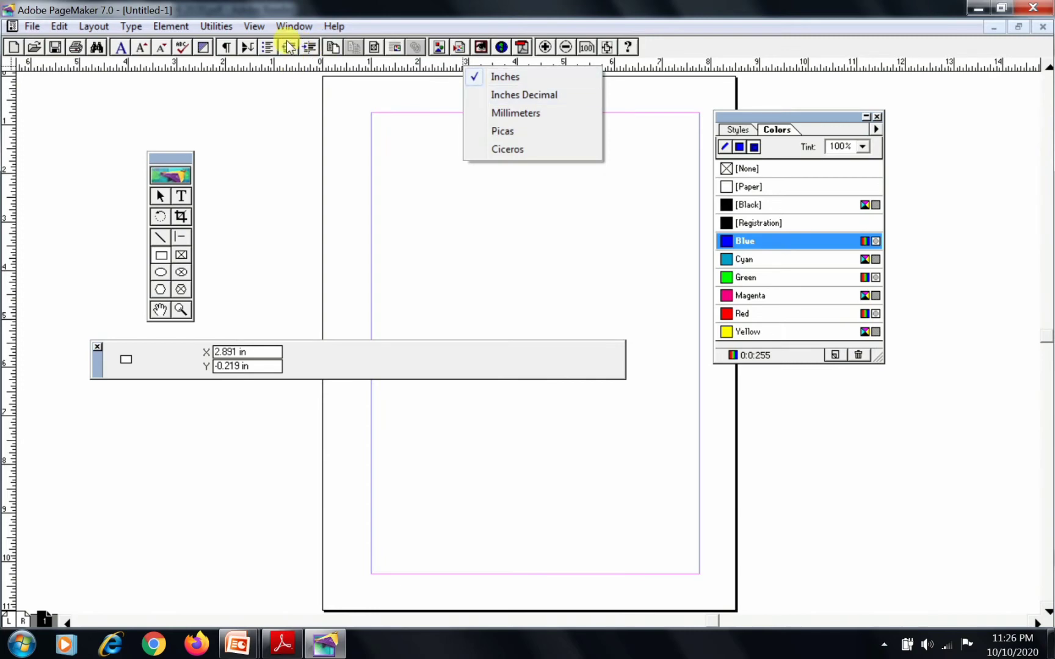
right_click(426, 64)
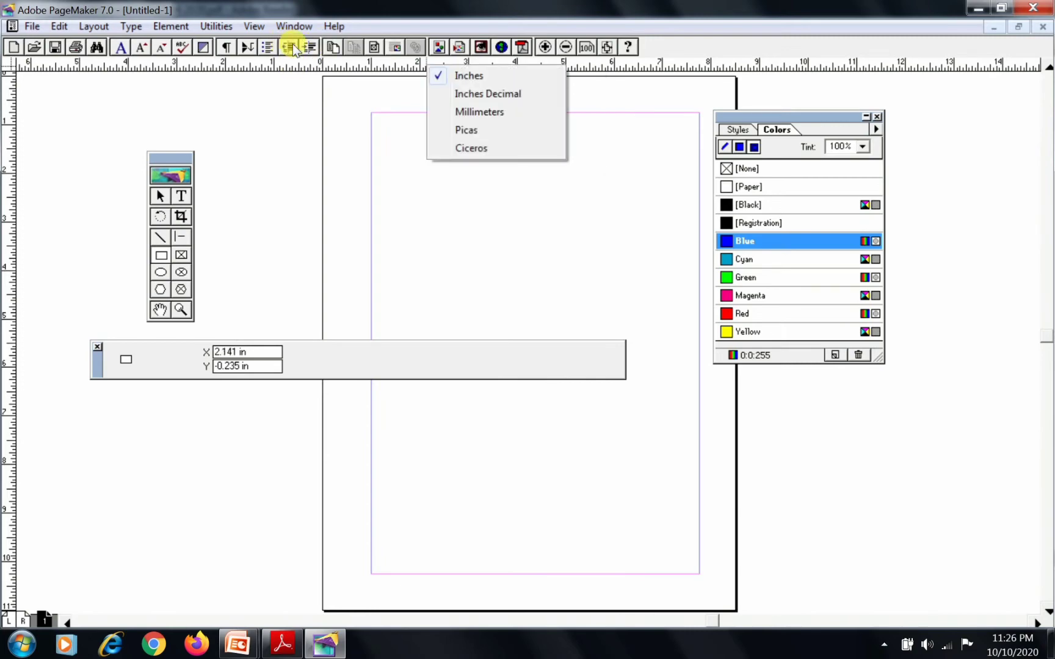
key(Down)
key(Down)
key(Down)
key(Return)
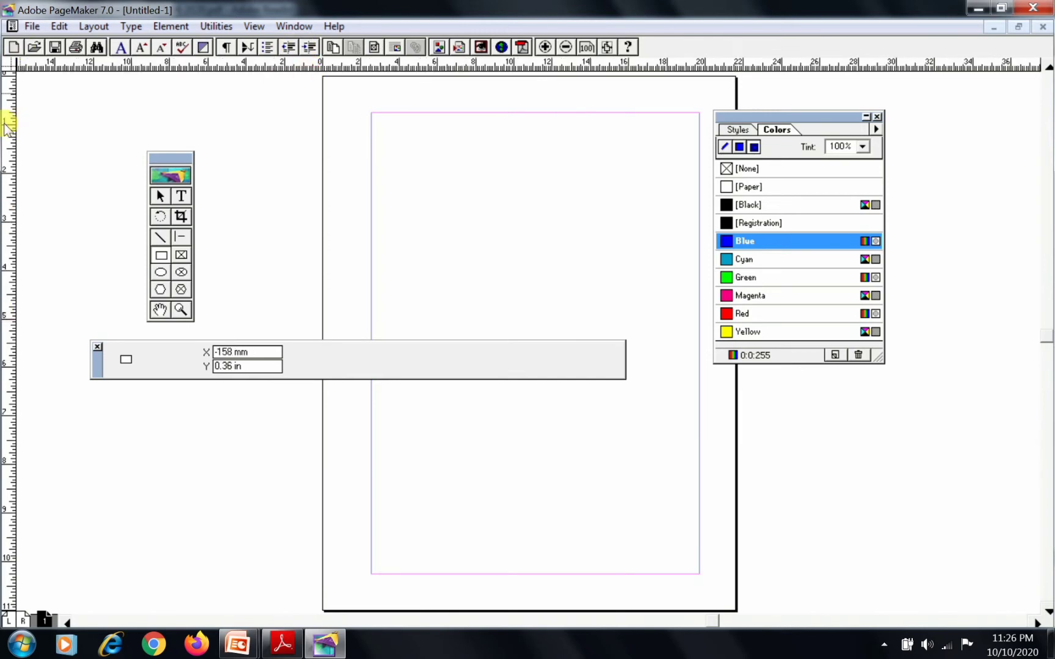
Set the vertical ruler's units to Millimeters
right_click(7, 230)
key(Down)
key(Down)
key(Down)
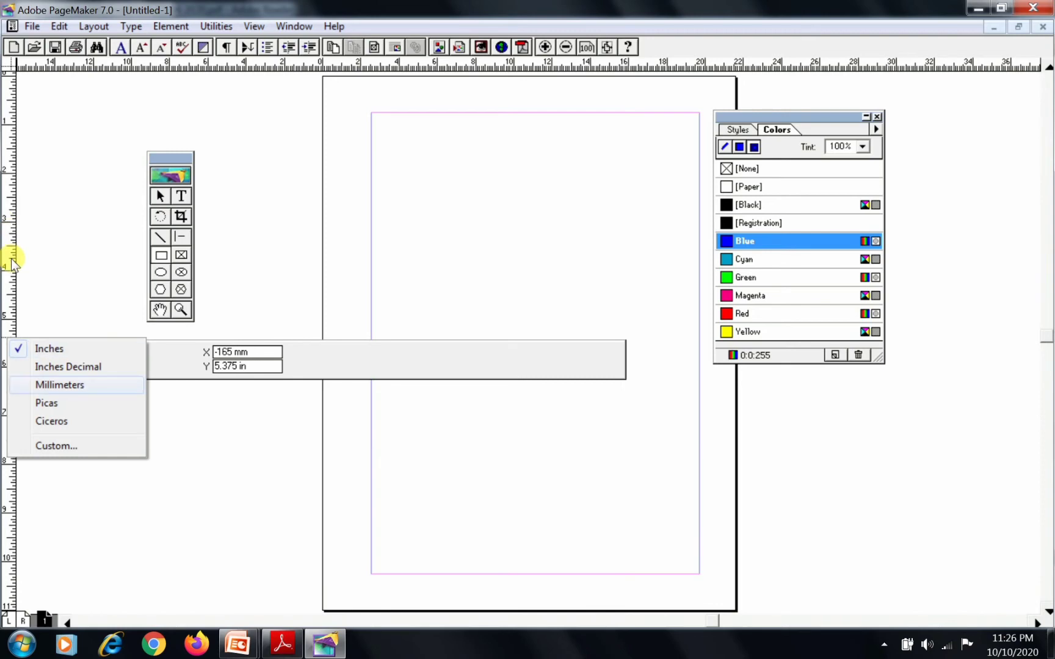
key(Return)
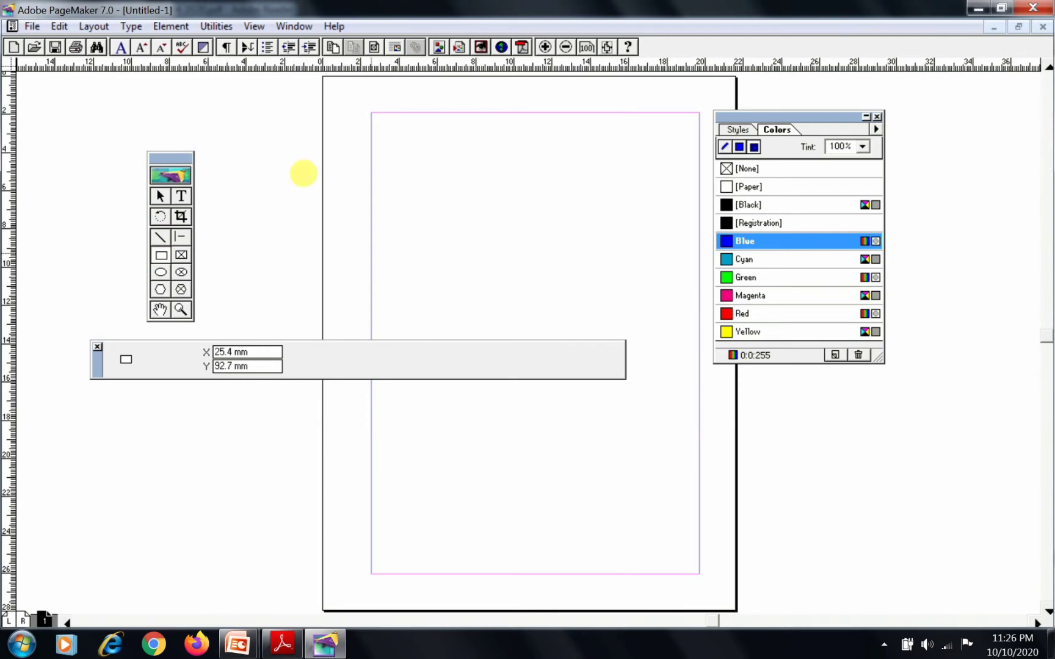
Draw a rectangle about 84 mm by 79 mm in the middle of the page and colour it Cyan with a 25% tint
click(311, 190)
mouse_move(312, 190)
mouse_down()
mouse_move(336, 223)
mouse_move(410, 267)
mouse_up()
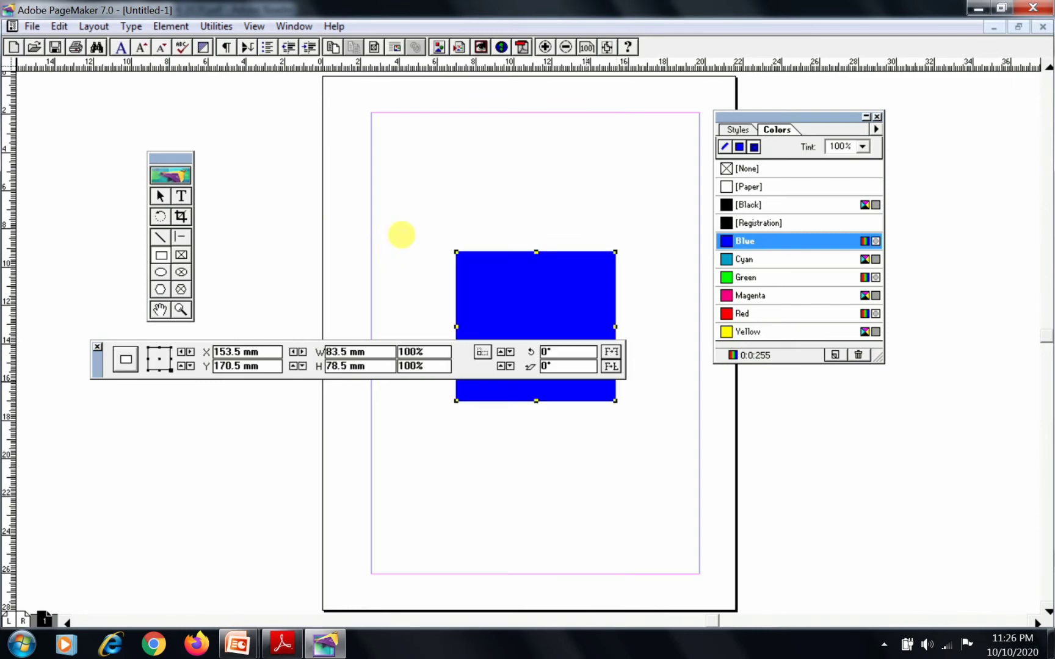
double_click(754, 261)
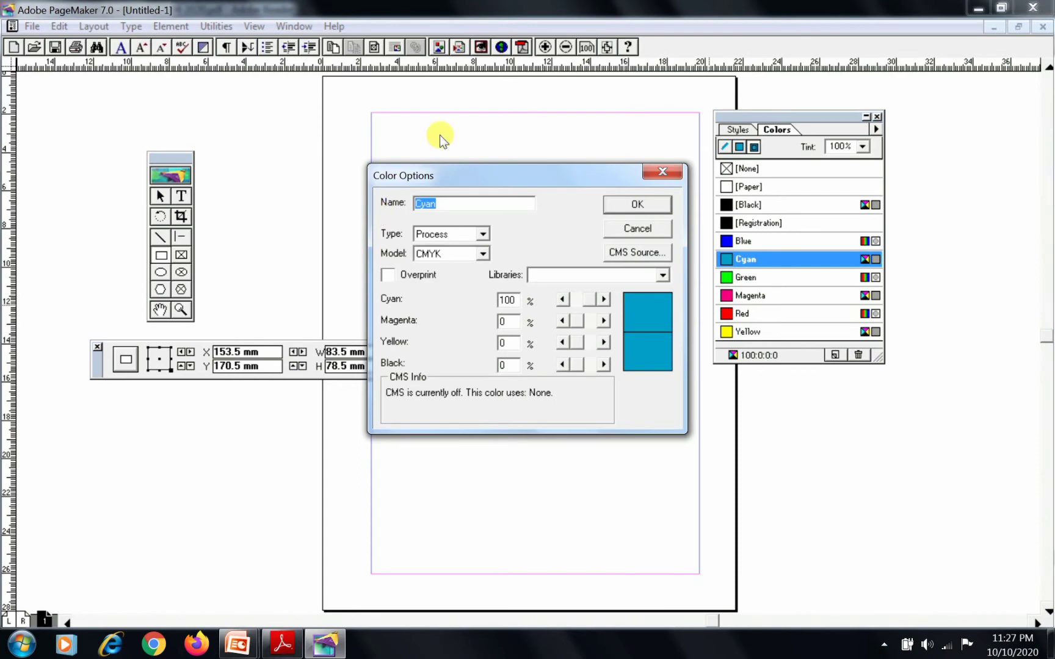
key(Return)
click(861, 146)
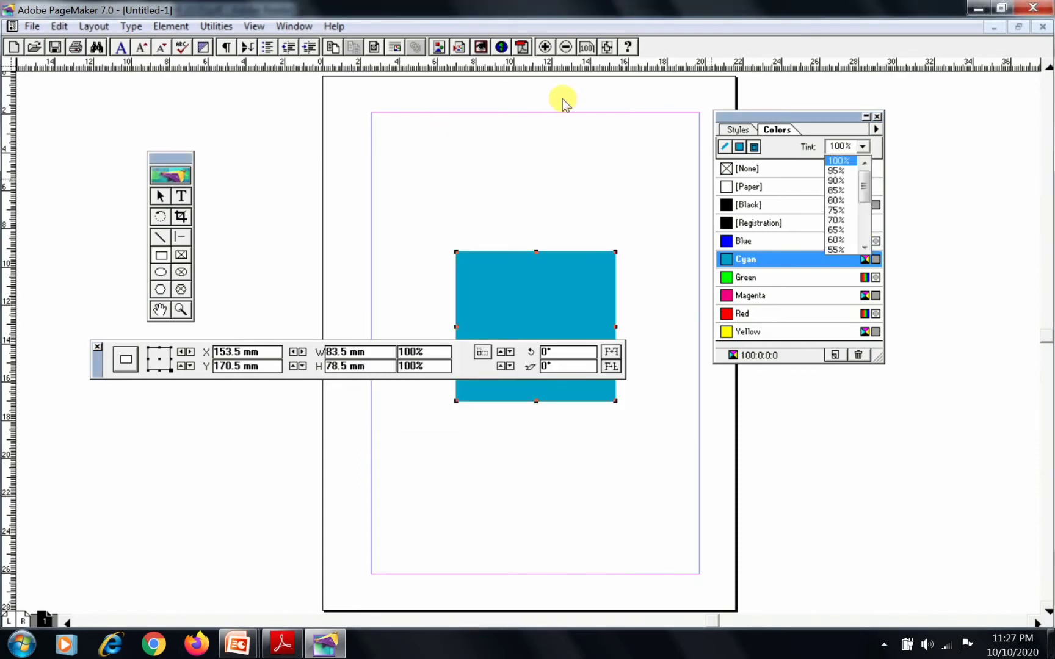
drag(865, 194, 865, 236)
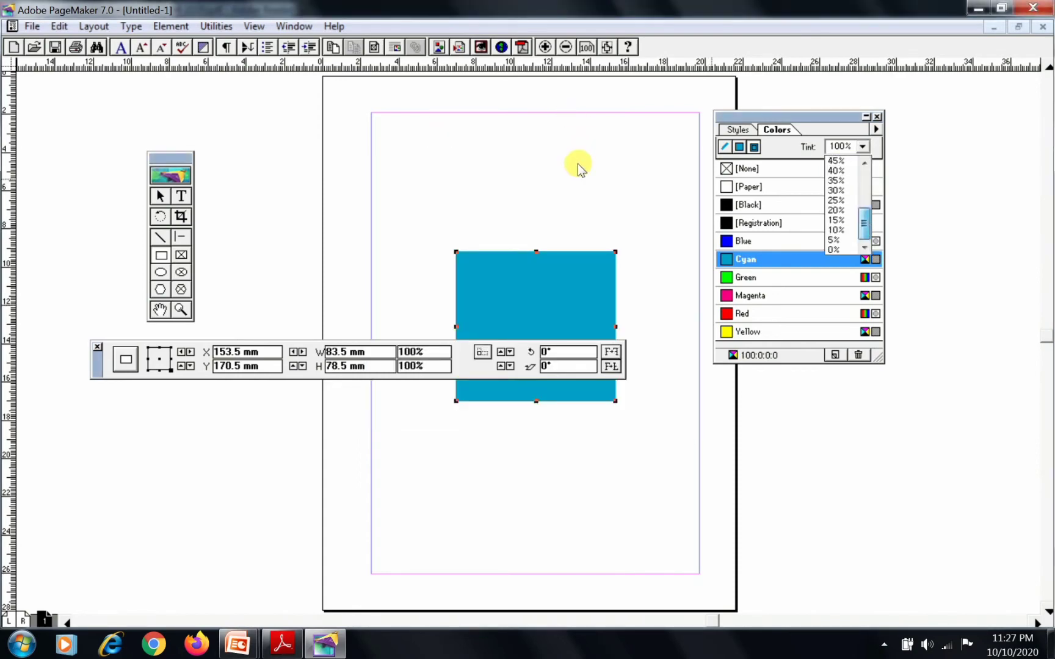
click(836, 200)
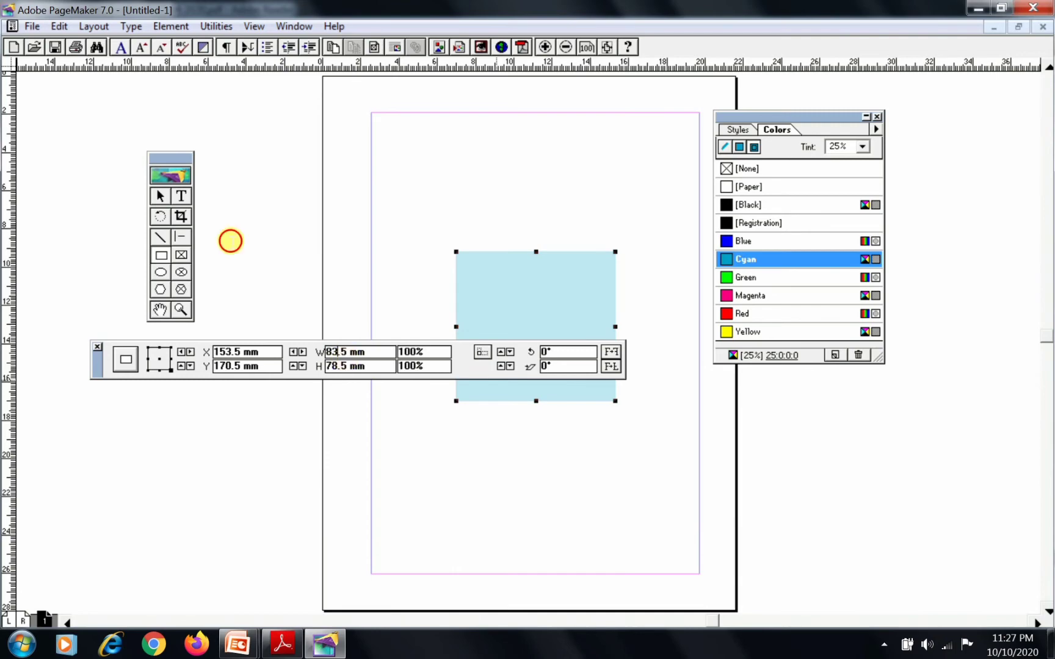
Set the rectangle's width and height to 100 mm each
double_click(338, 352)
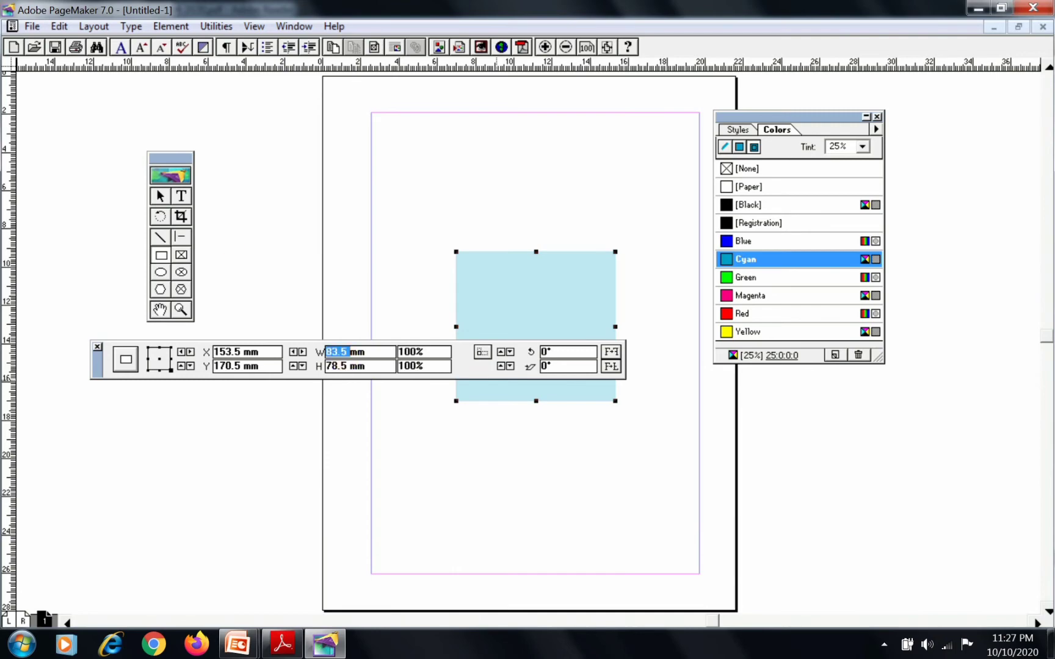
text(1000)
key(BackSpace)
double_click(337, 366)
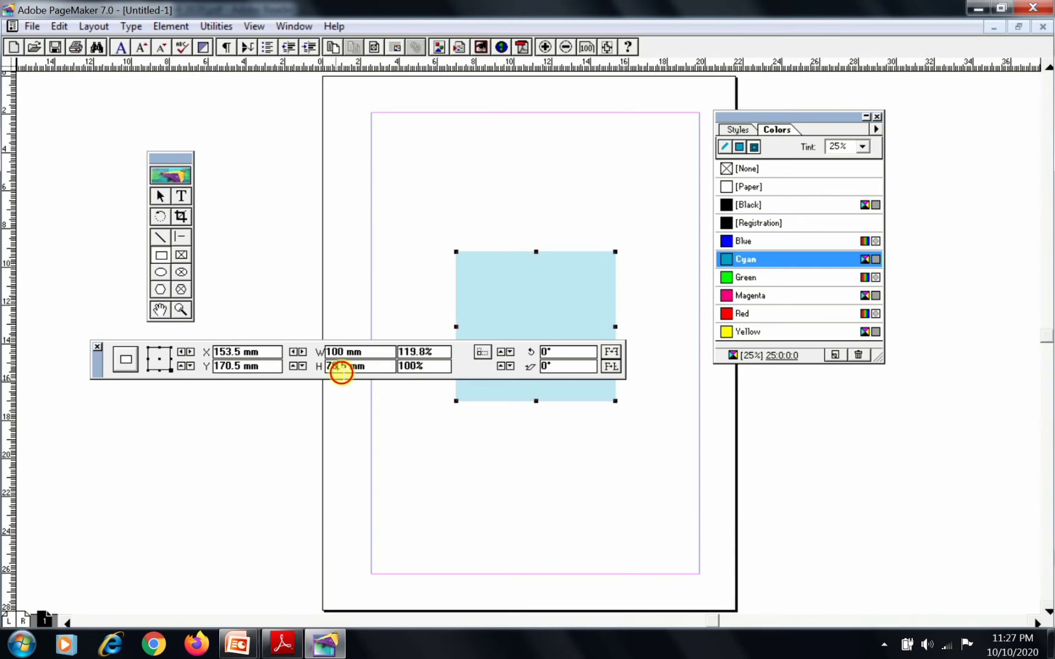
text(100)
key(Return)
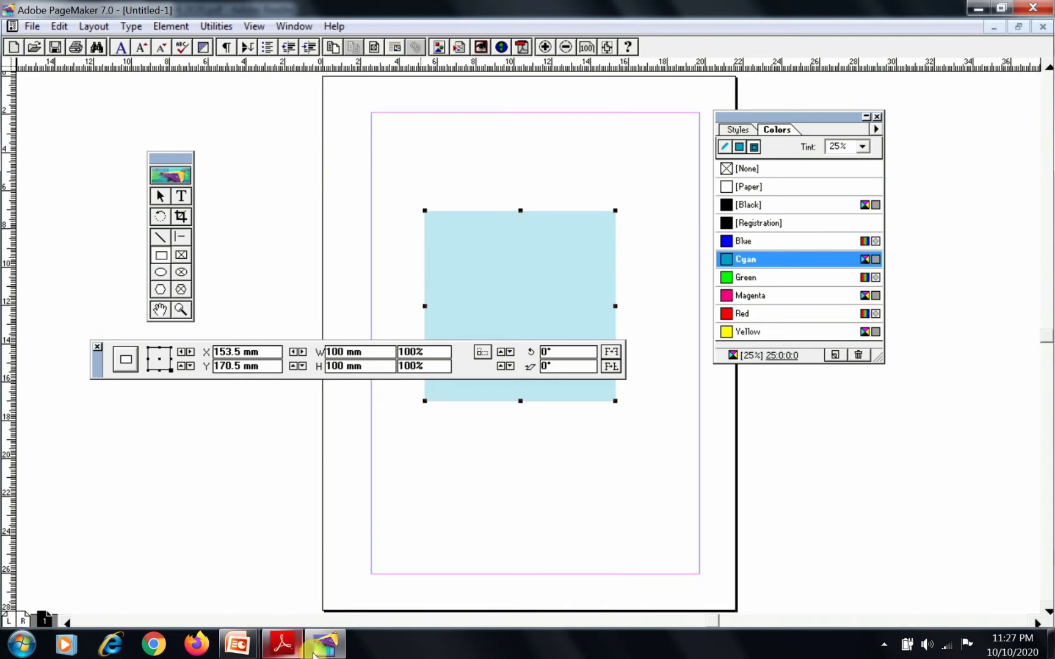
Switch to the Adobe Reader PDF and read the instruction for the second box, 100 mm x 15 mm in black
click(284, 645)
scroll(426, 487, down, 3)
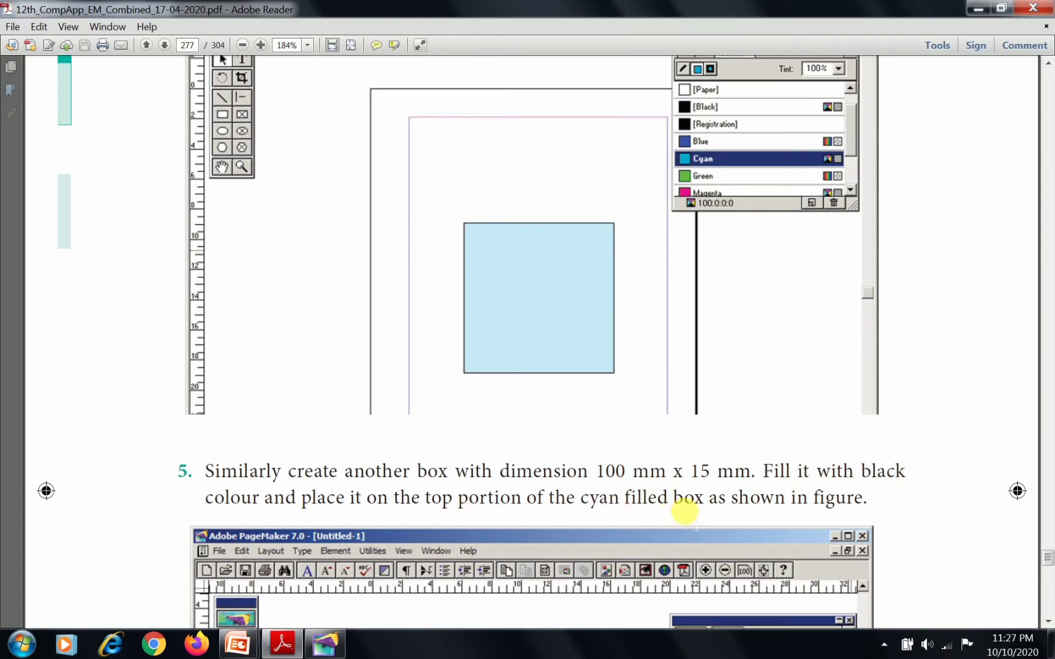
scroll(681, 481, down, 3)
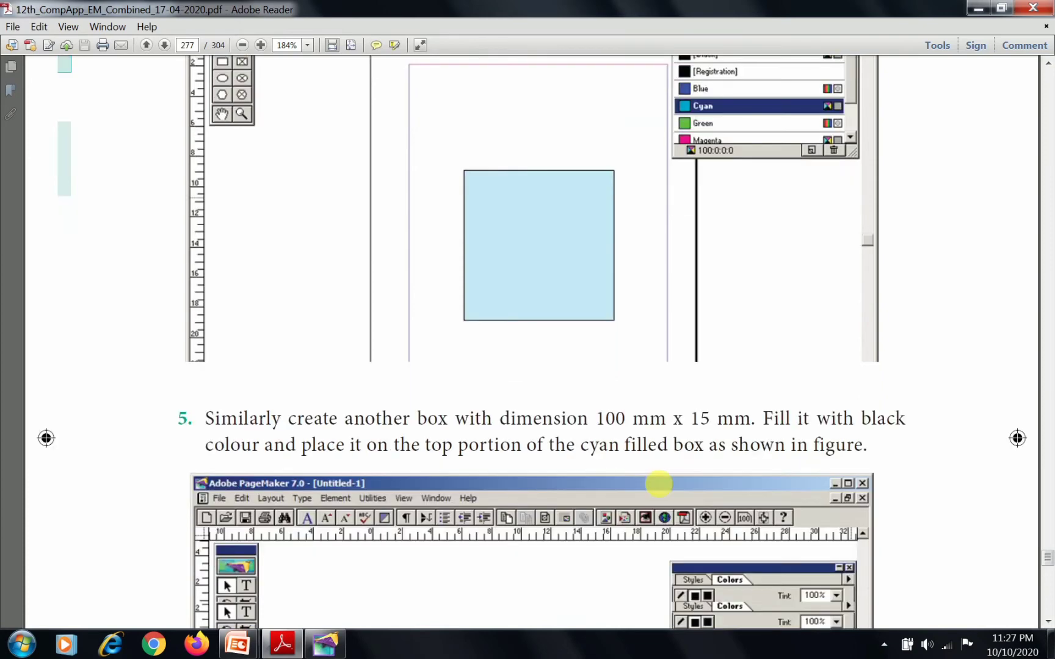
Examine the textbook figure that shows the black box placed on the upper portion of the cyan box
scroll(497, 489, down, 3)
scroll(495, 495, down, 1)
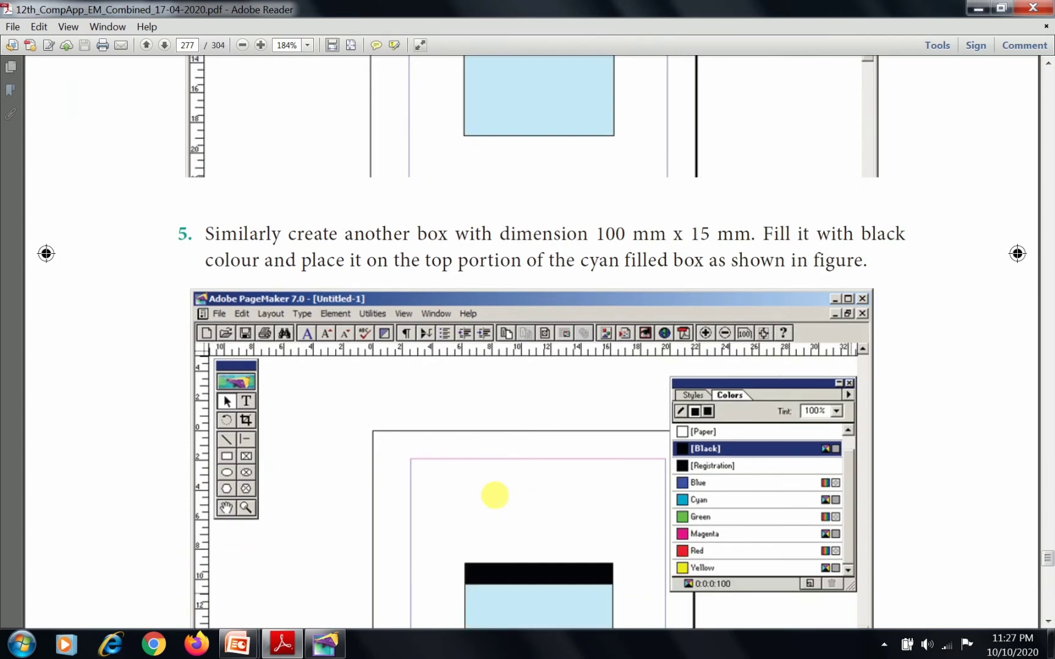
scroll(495, 495, down, 1)
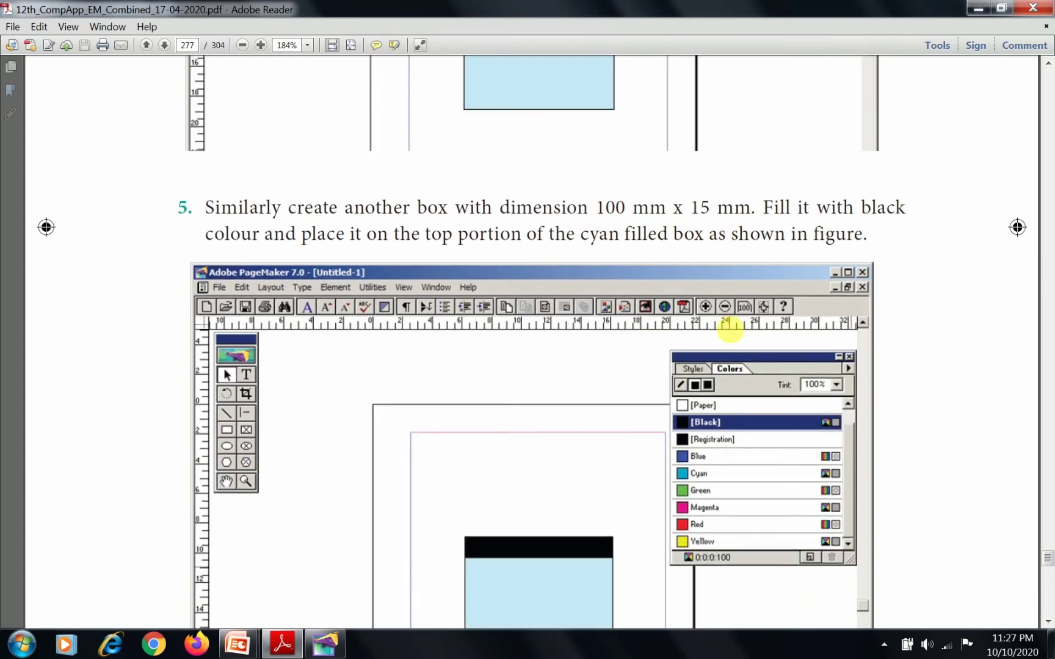
scroll(686, 216, down, 1)
scroll(702, 336, down, 3)
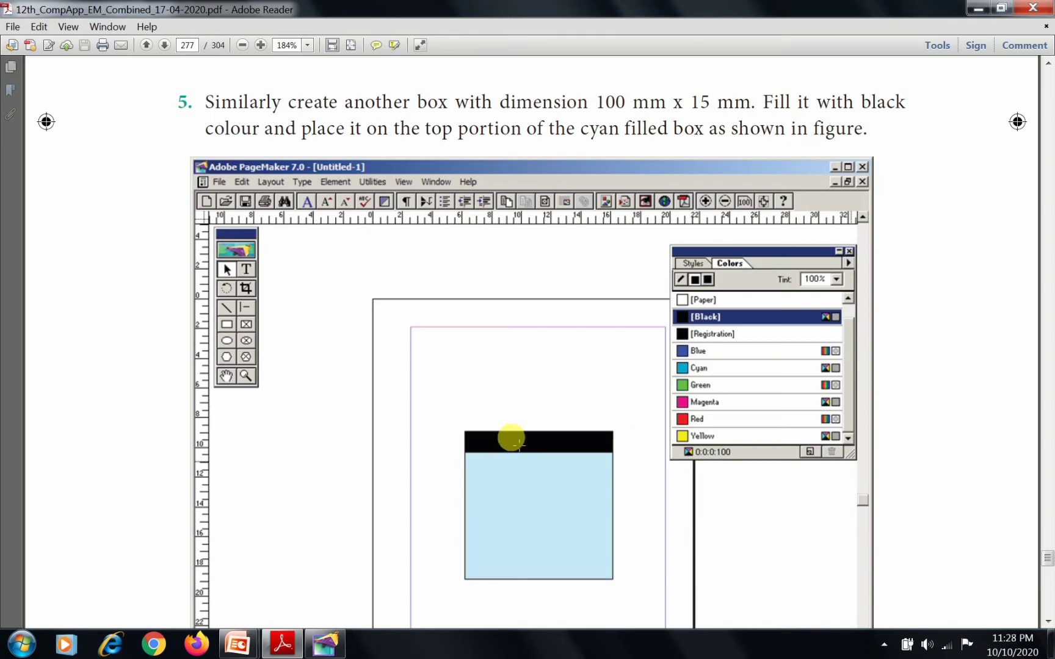
Switch to PageMaker, draw a rectangle about 100.5 mm by 12.8 mm along the cyan box's upper edge and colour it Black
click(323, 646)
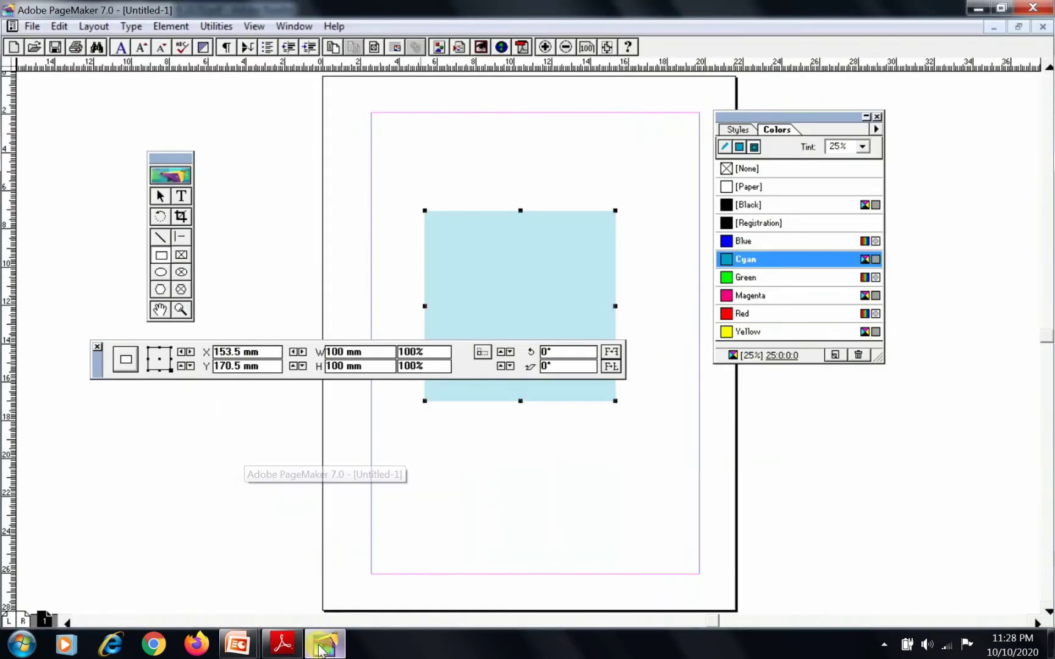
click(106, 175)
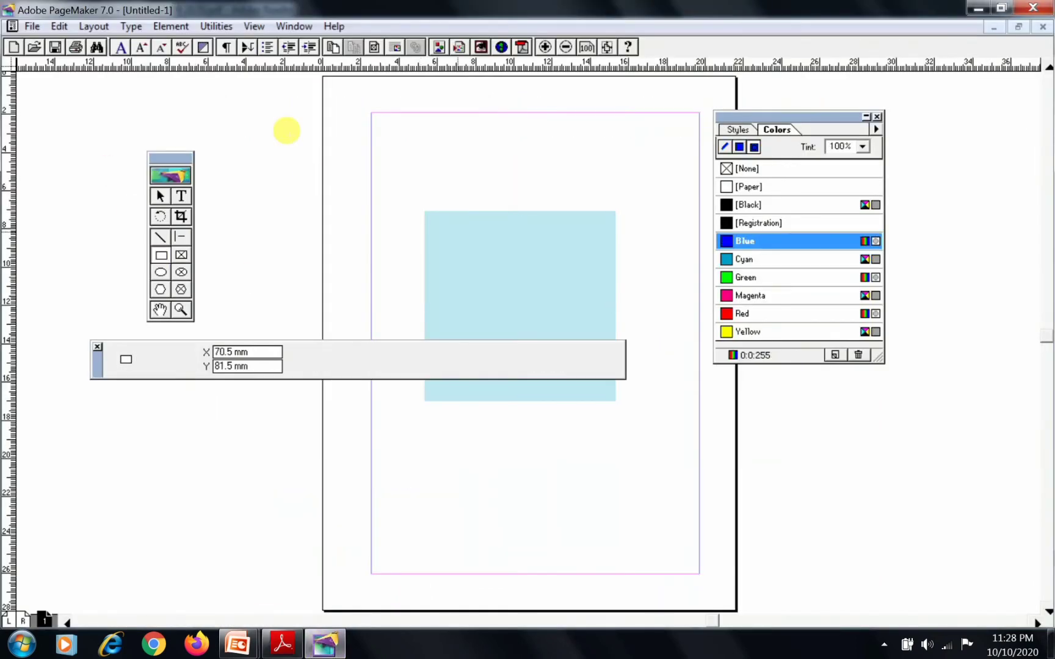
drag(283, 125, 412, 141)
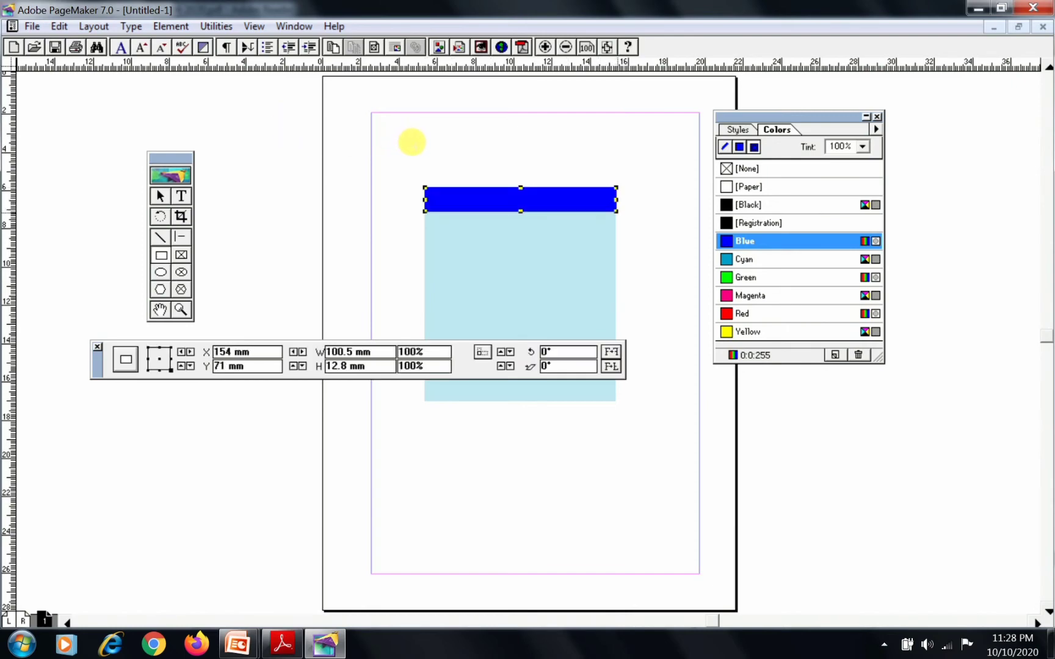
click(748, 205)
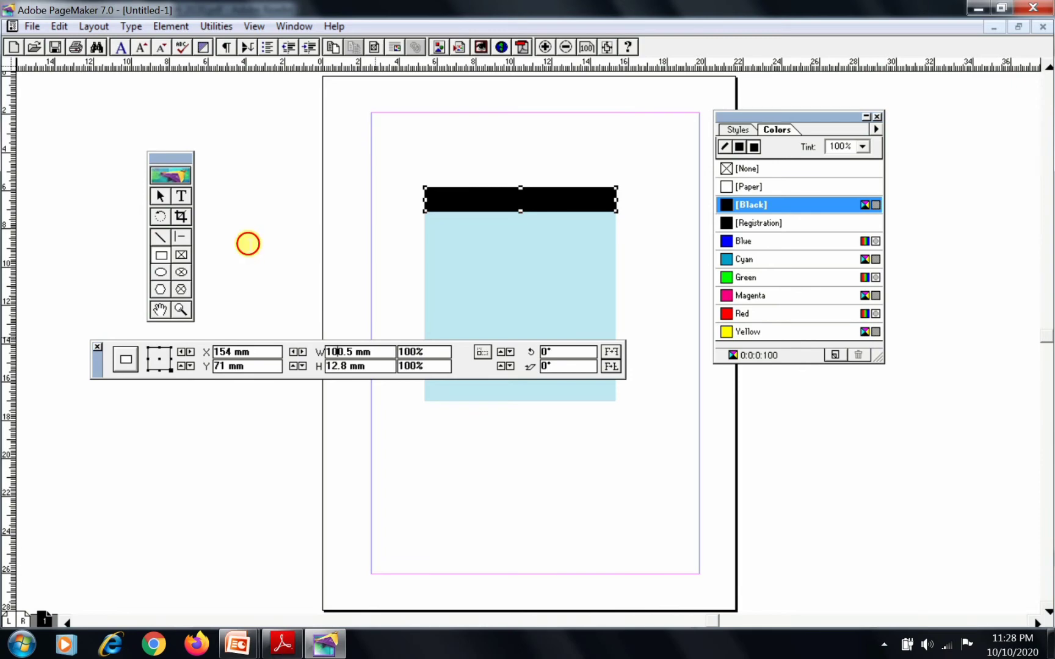
Set the black rectangle's width to 100 mm and its height to 15 mm, and deselect it
key(BackSpace)
key(BackSpace)
key(Return)
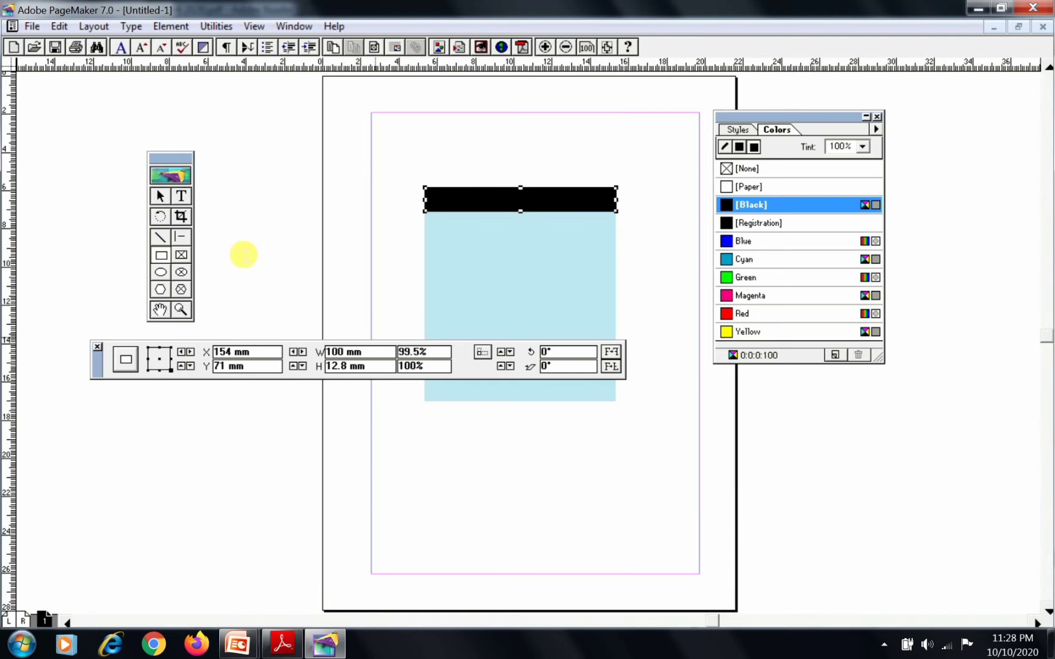
key(Tab)
key(BackSpace)
key(BackSpace)
key(BackSpace)
text(5)
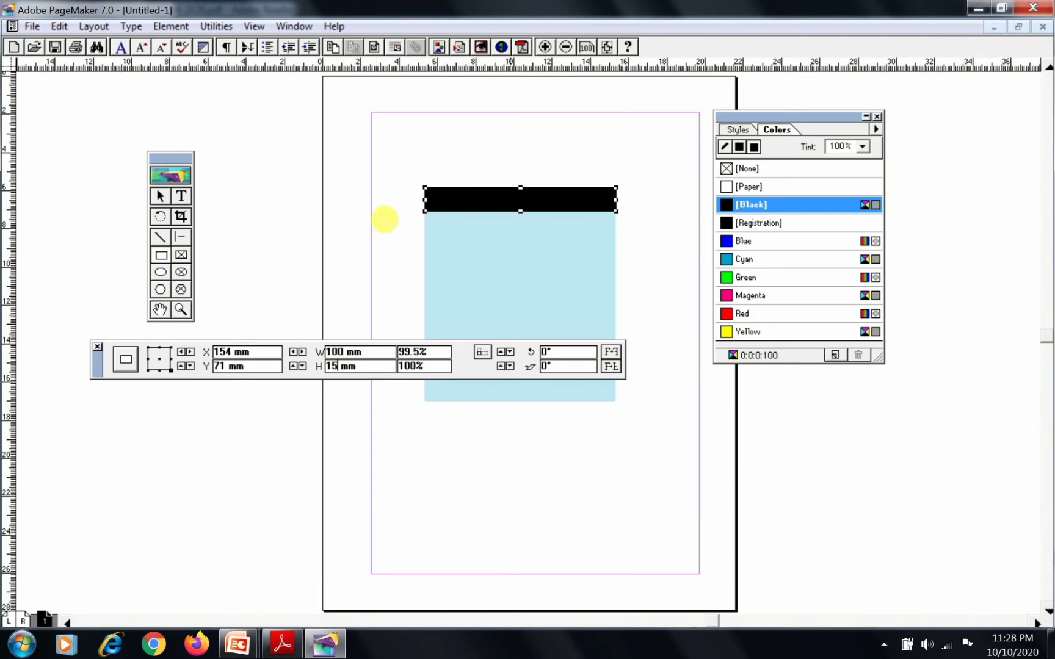
click(381, 193)
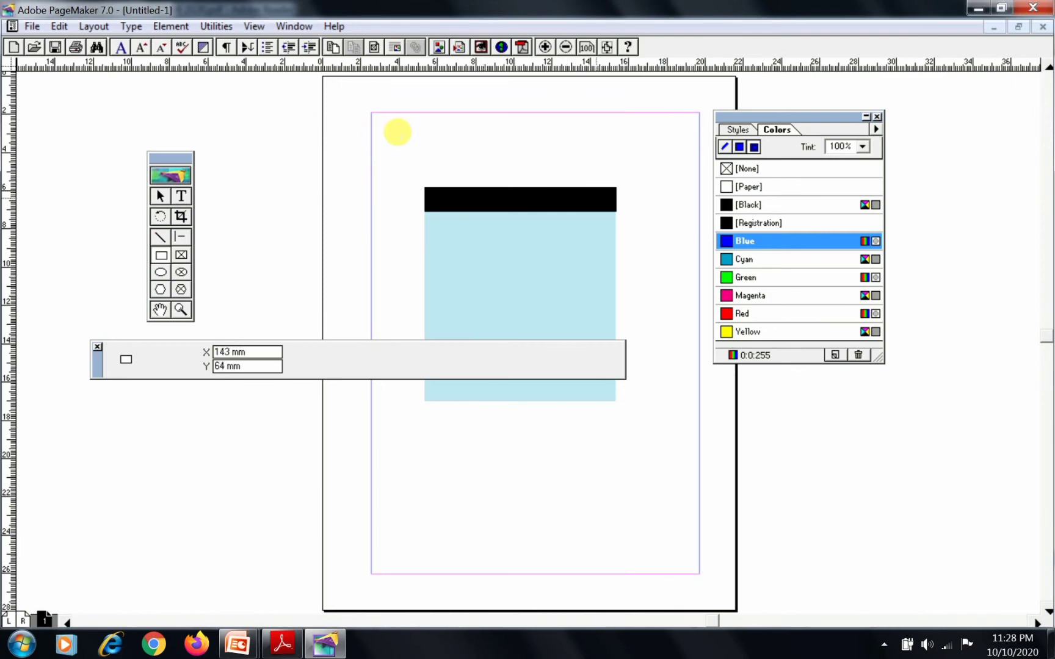
Switch to the Adobe Reader PDF and look for the instruction that follows the black box figure
key(alt+Tab)
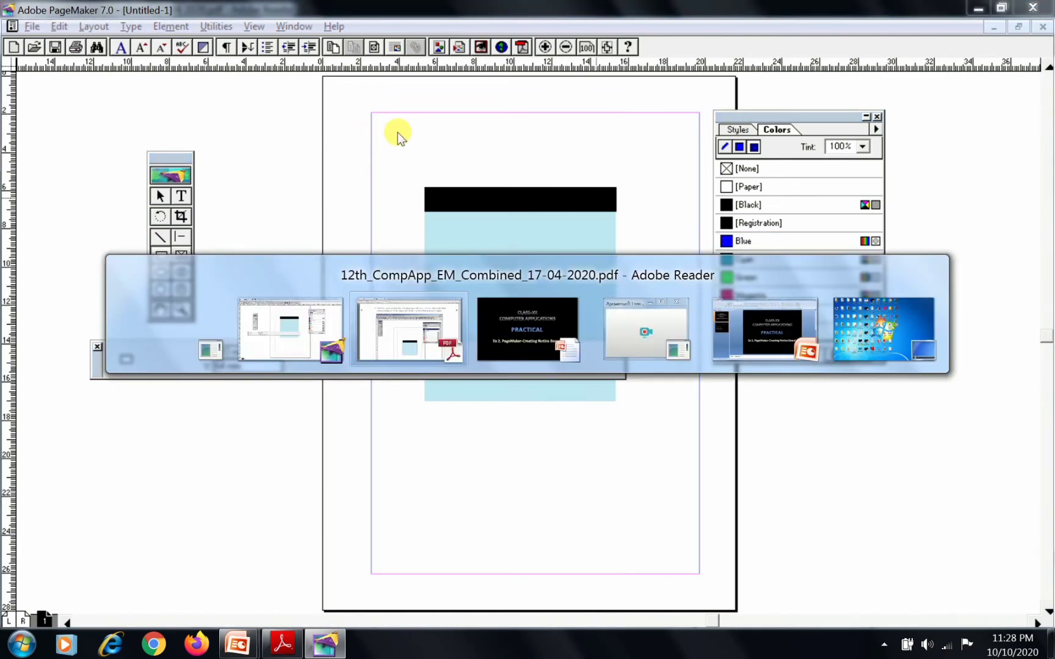
scroll(534, 341, down, 10)
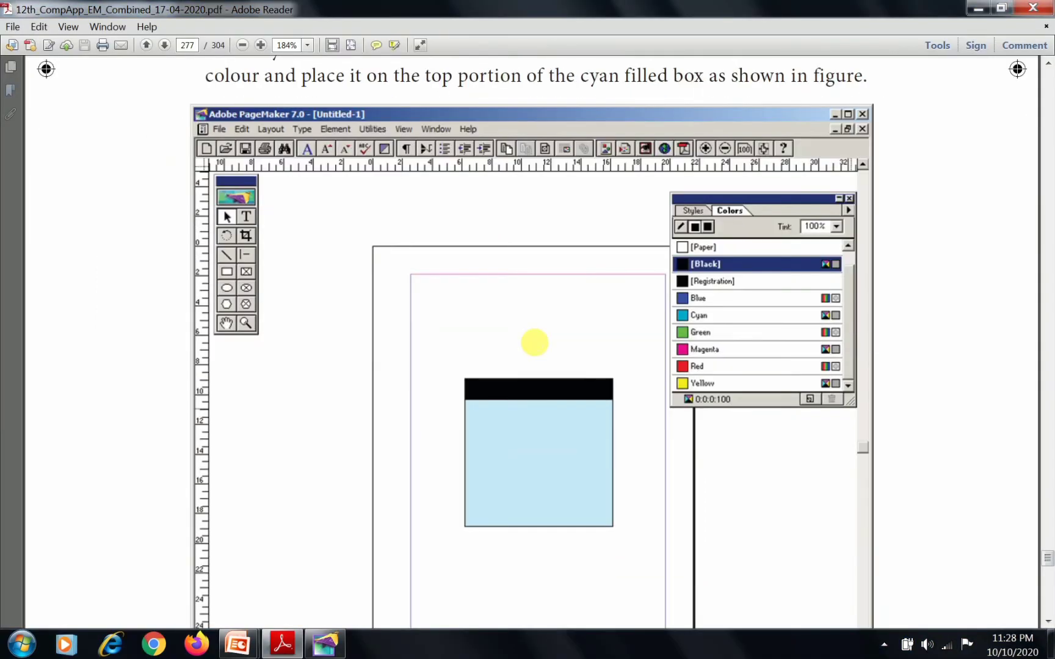